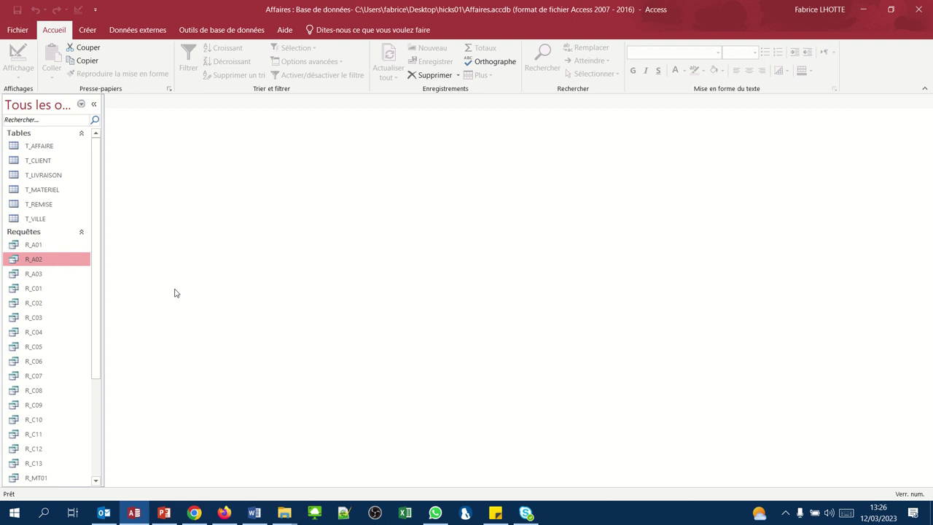
Step: Create a new query in design view based on the T_AFFAIRE and T_MATERIEL tables
left_click(84, 32)
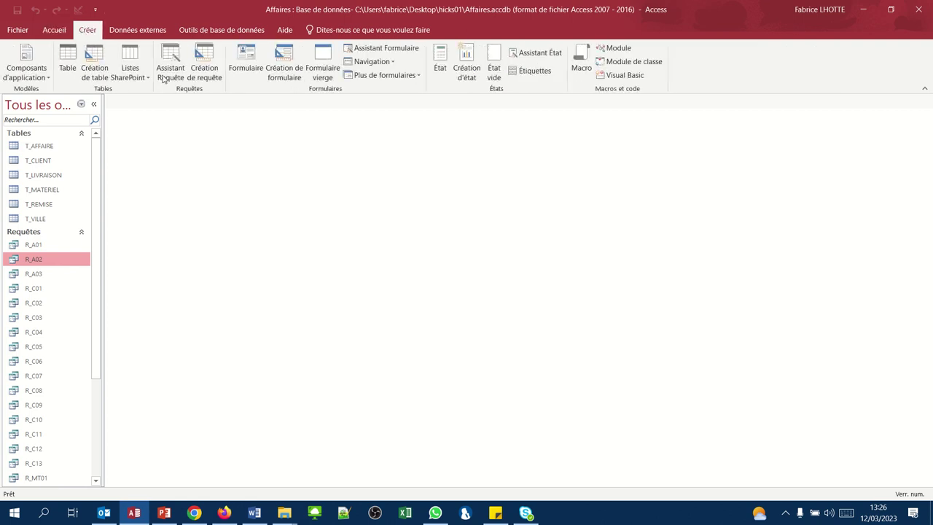
left_click(214, 77)
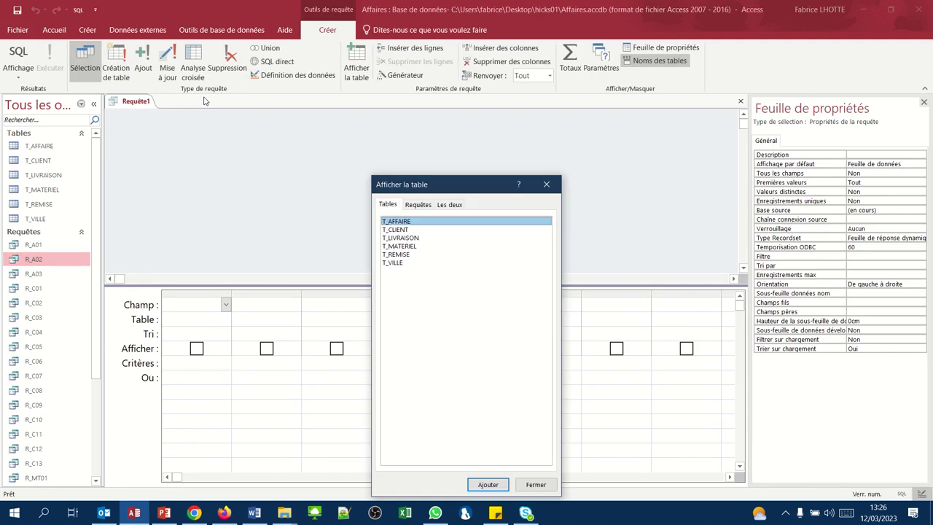
double_click(397, 222)
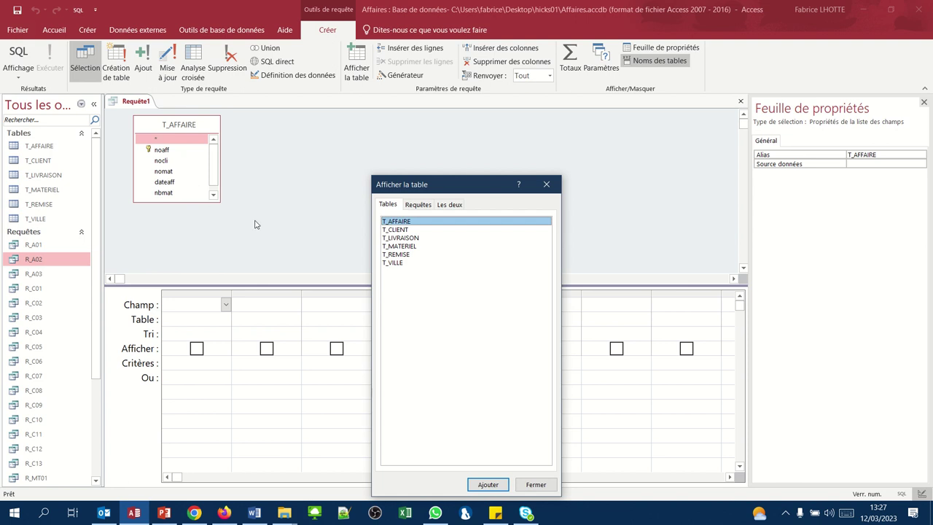
double_click(392, 246)
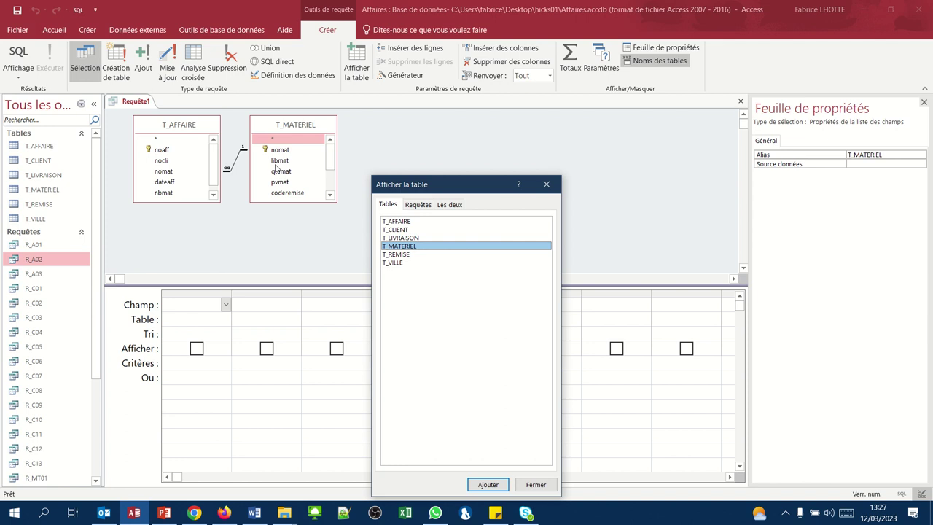
left_click(526, 485)
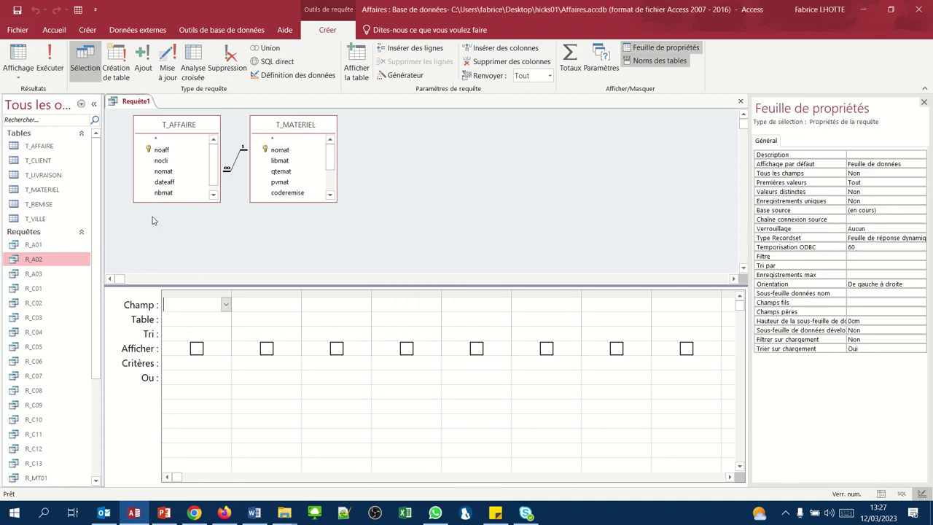
Step: Add nocli sorted ascending (Croissant) and noaff from T_AFFAIRE, plus libmat from T_MATERIEL, to the query grid
left_click_drag(160, 161, 166, 310)
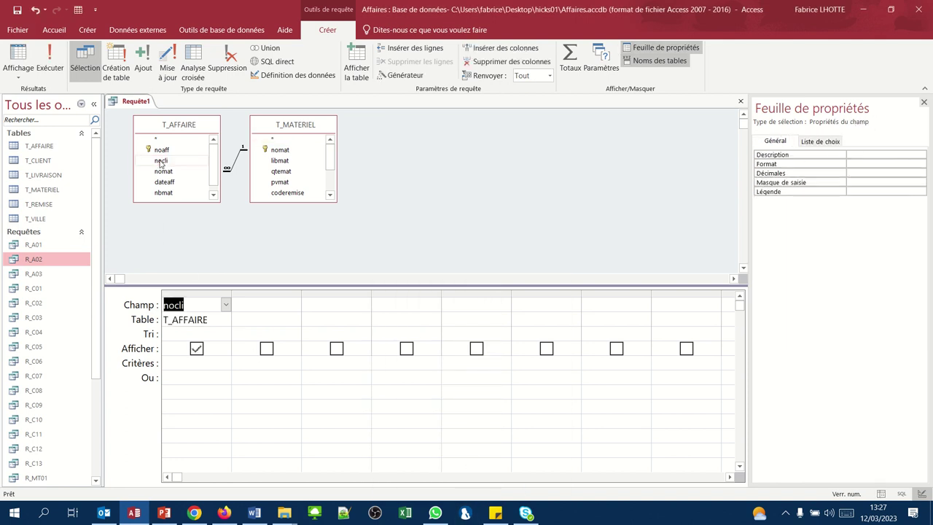
left_click(174, 334)
left_click(226, 333)
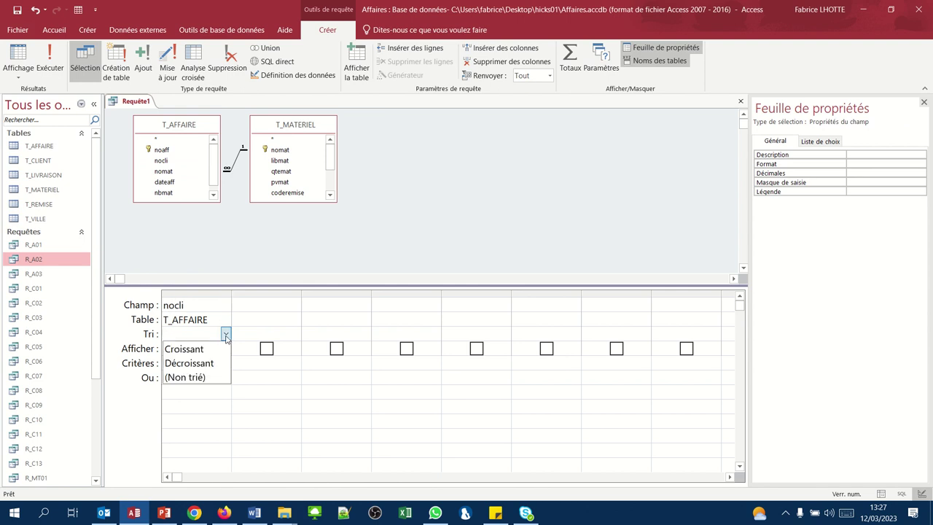
left_click(218, 349)
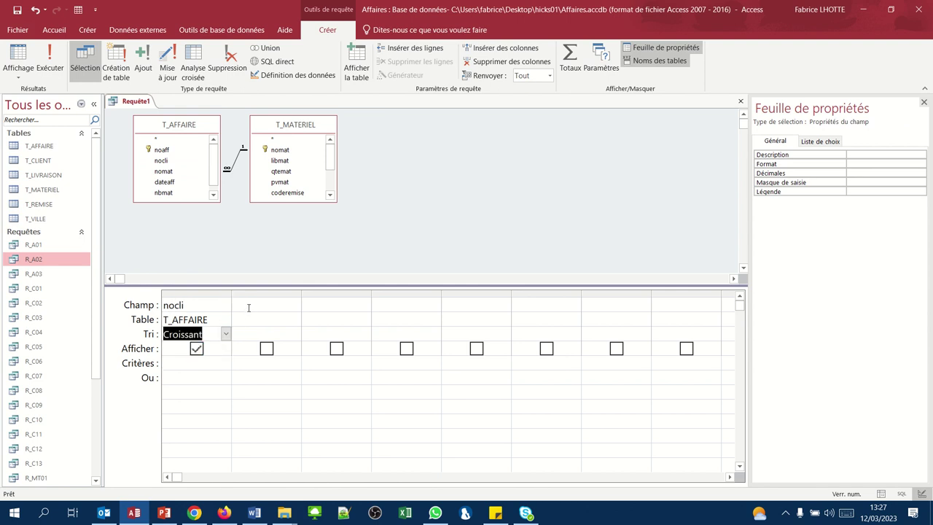
double_click(161, 149)
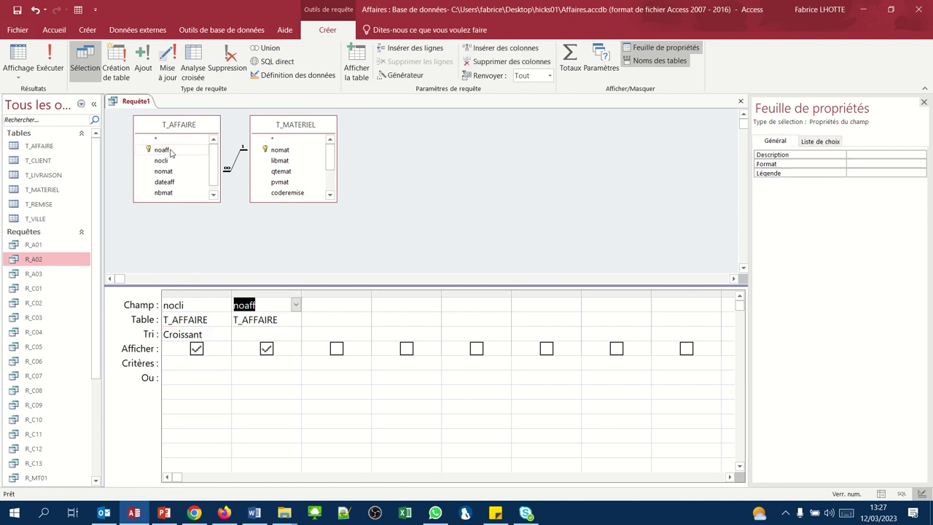
double_click(278, 161)
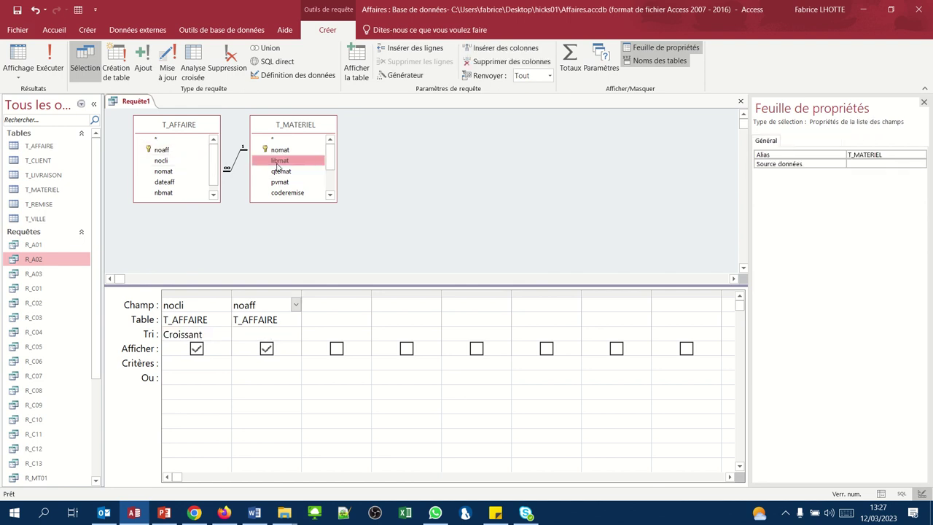
Step: Add the calculated field Montant TTC: [nbmat]*[pvmat]*1,2 in the next column and widen that column to fit the expression
left_click(387, 307)
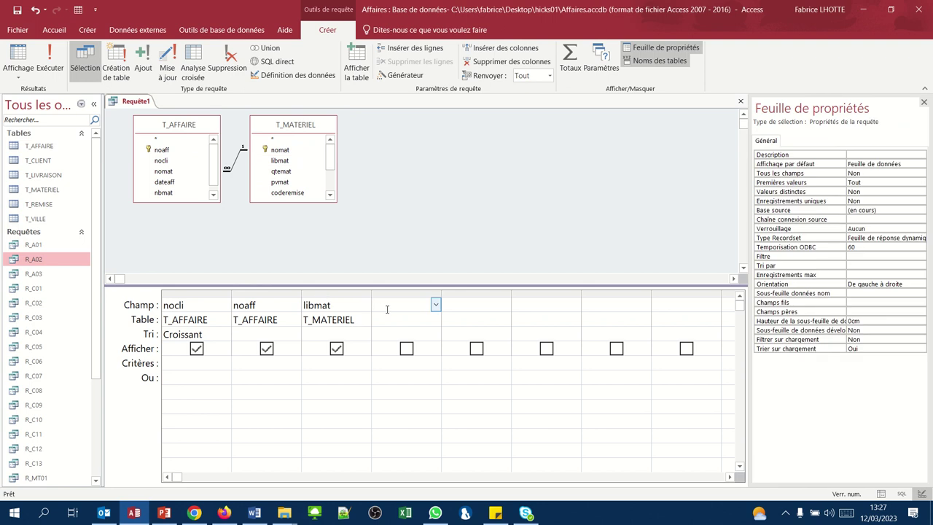
type("Montant TTC:nbmat*pvmat*1,2")
key("Tab")
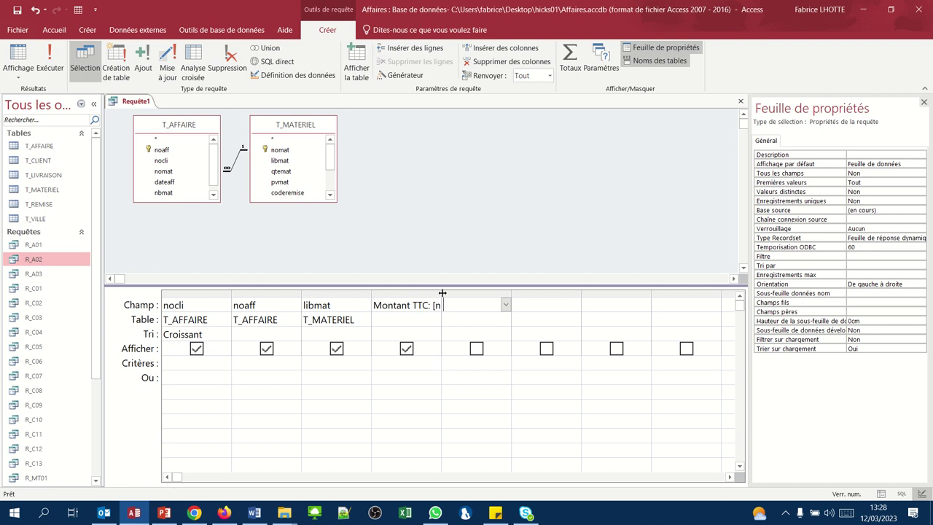
left_click_drag(442, 292, 526, 295)
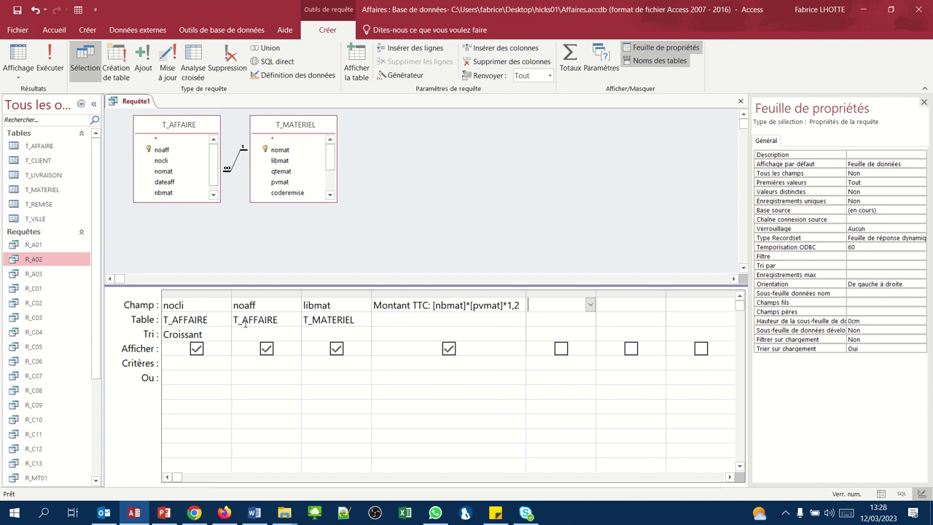
Step: Set the criterion >50000 on the Montant TTC field and show the query's results
left_click(448, 364)
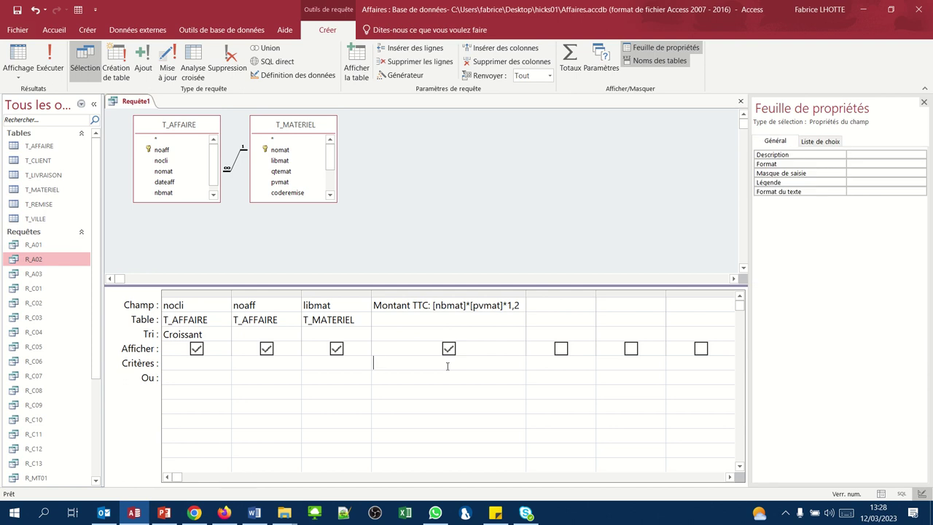
type(">50000")
key("Tab")
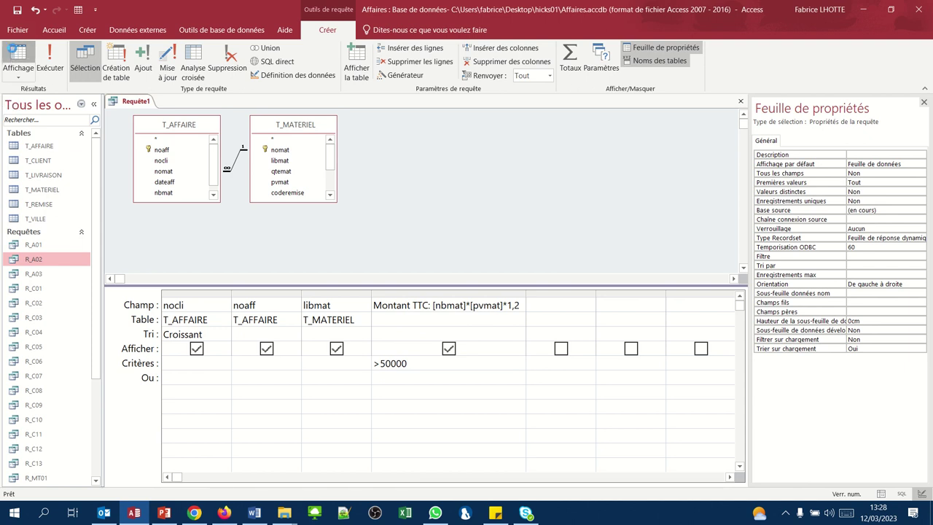
left_click(17, 55)
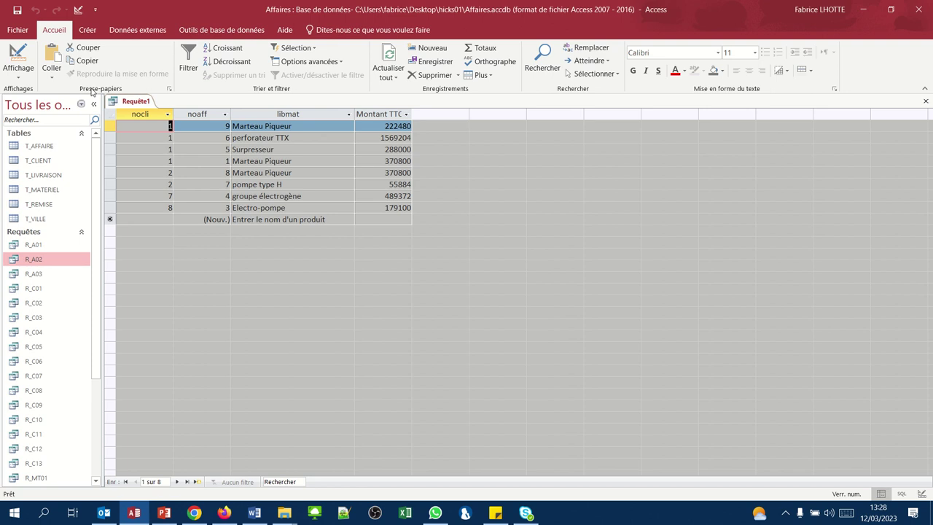
Step: Return to the query design, set the Montant TTC field's format to Euro, and show the results again
left_click(13, 51)
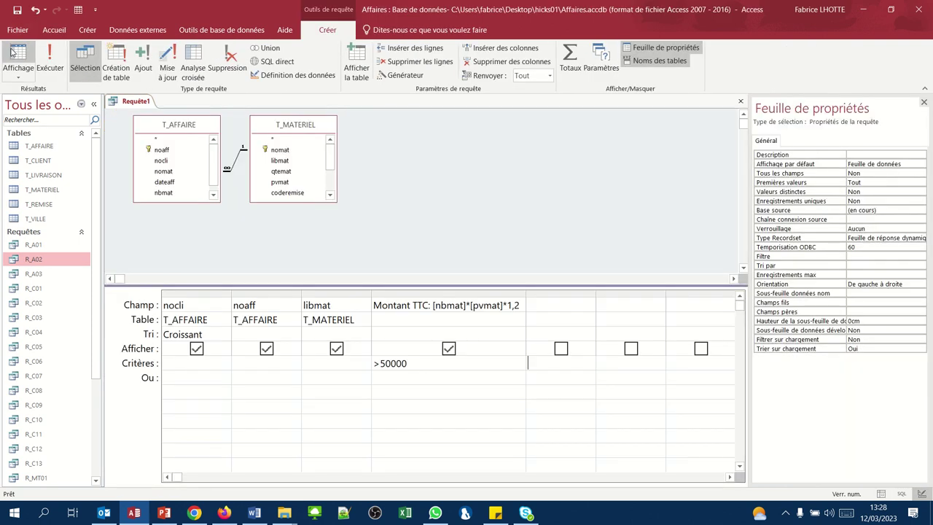
left_click(435, 290)
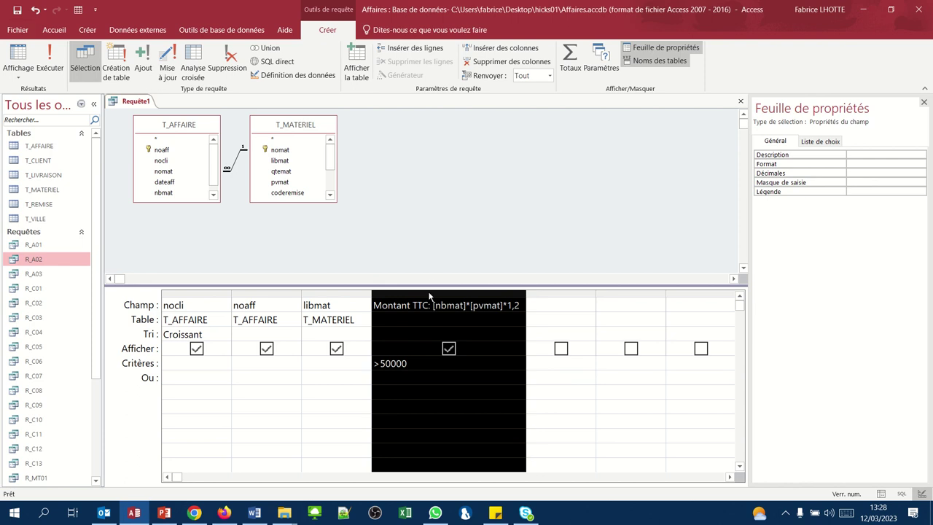
left_click(555, 318)
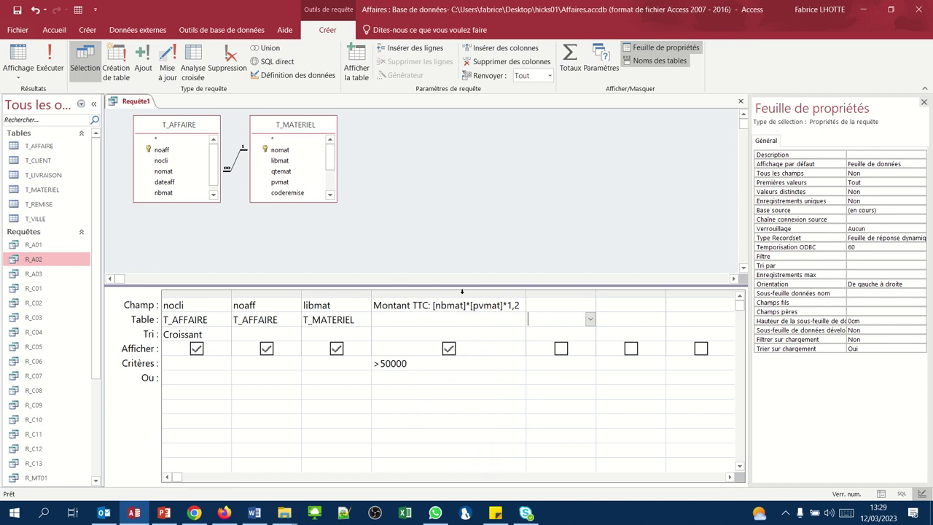
left_click(461, 292)
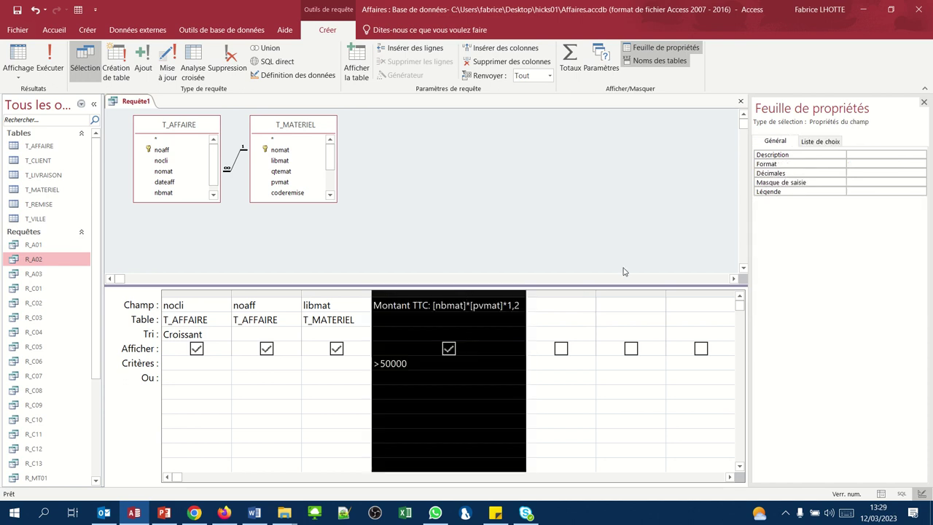
left_click(865, 164)
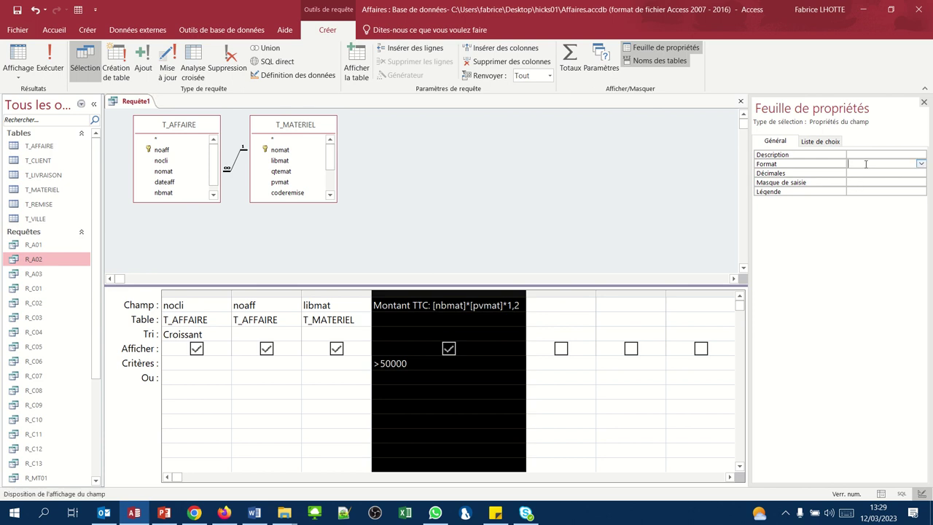
left_click(921, 164)
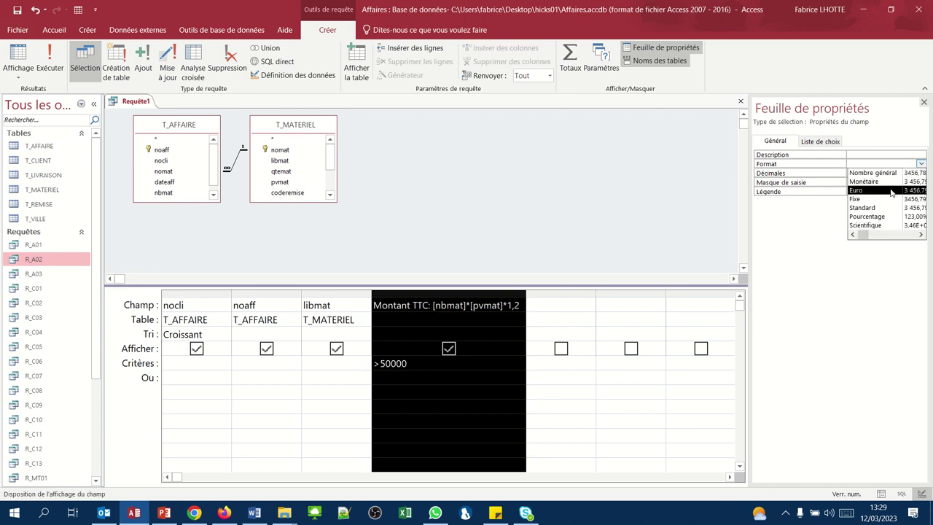
left_click(888, 188)
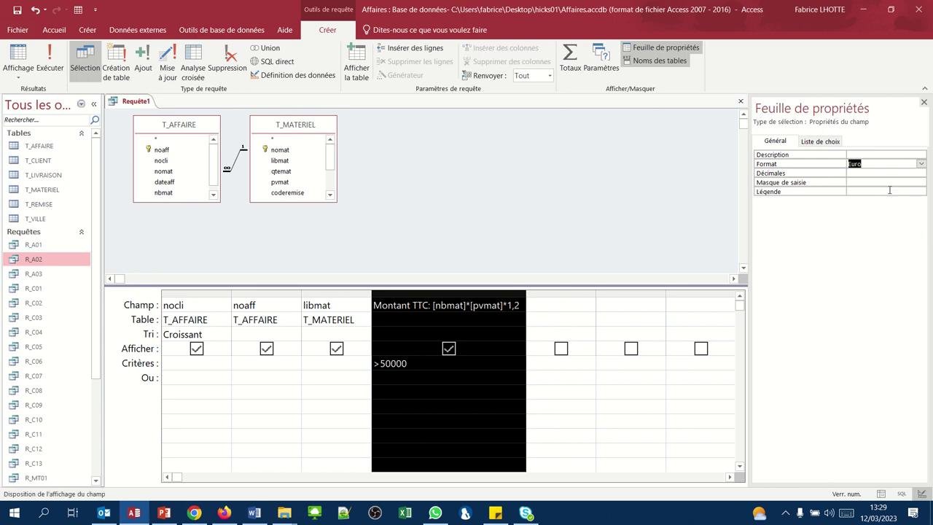
left_click(11, 59)
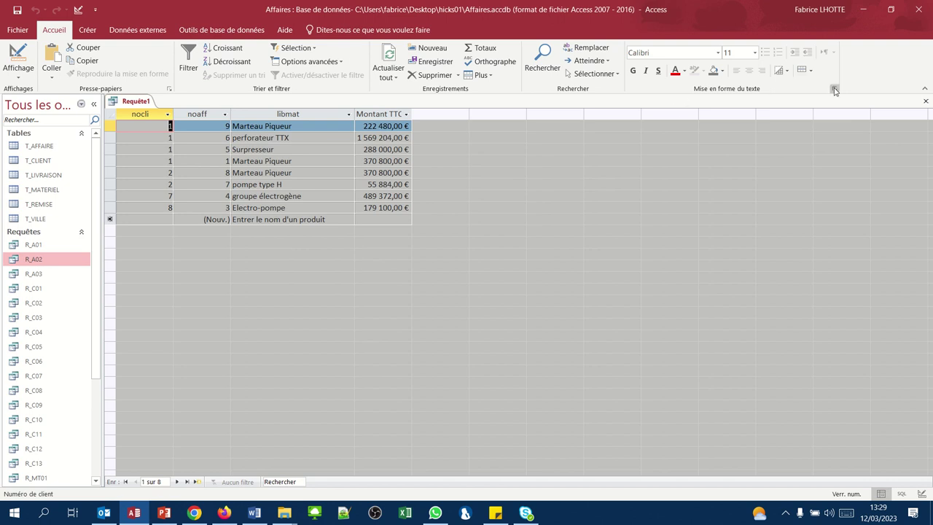
Step: Close the query and save it under the name R_MT03
left_click(925, 101)
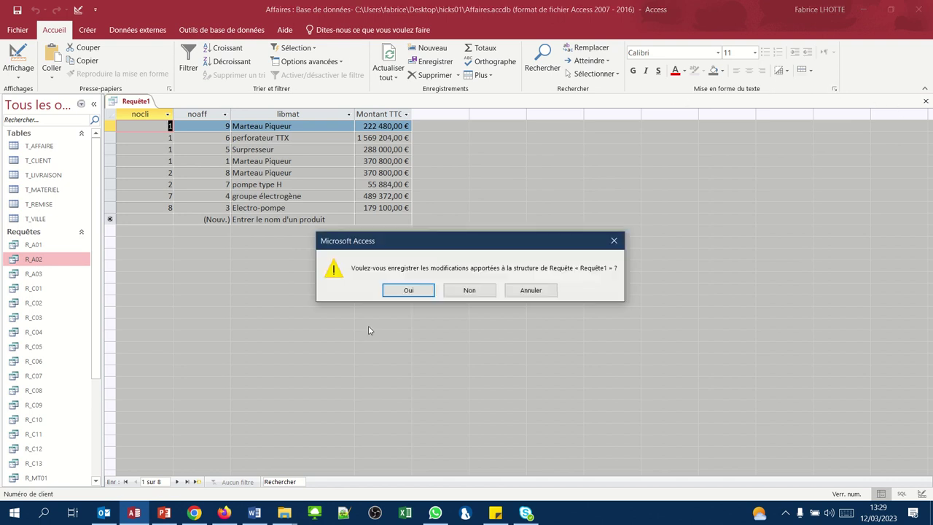
left_click(401, 292)
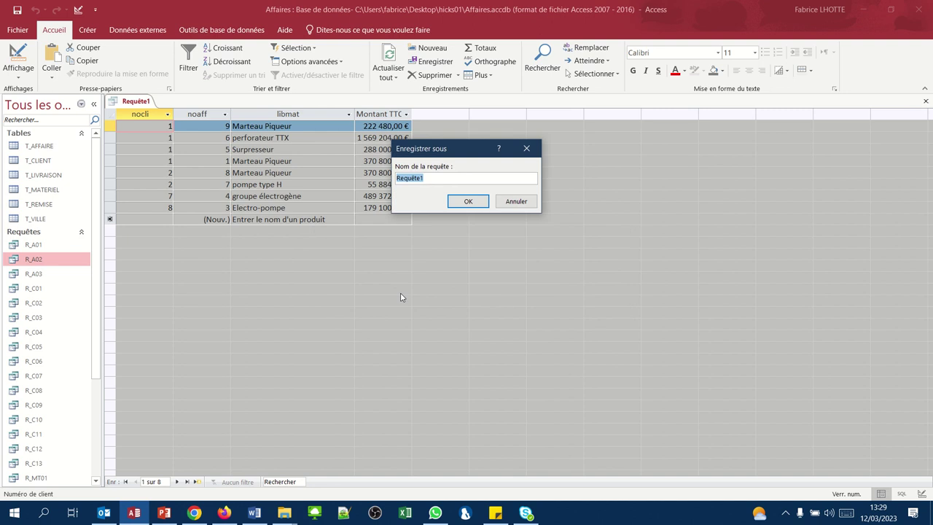
type("R_MT03")
key("Return")
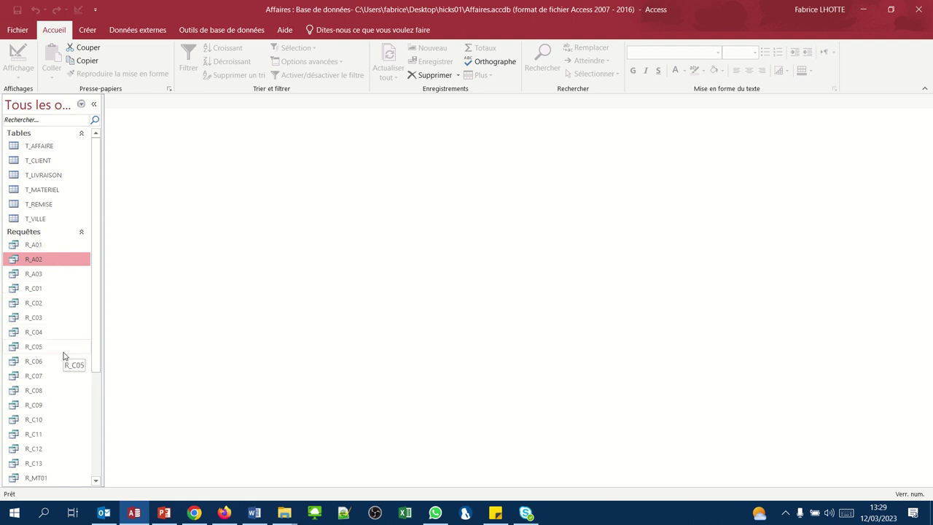
Step: Rename the saved query R_MT03 as R_MT03a
left_click(94, 482)
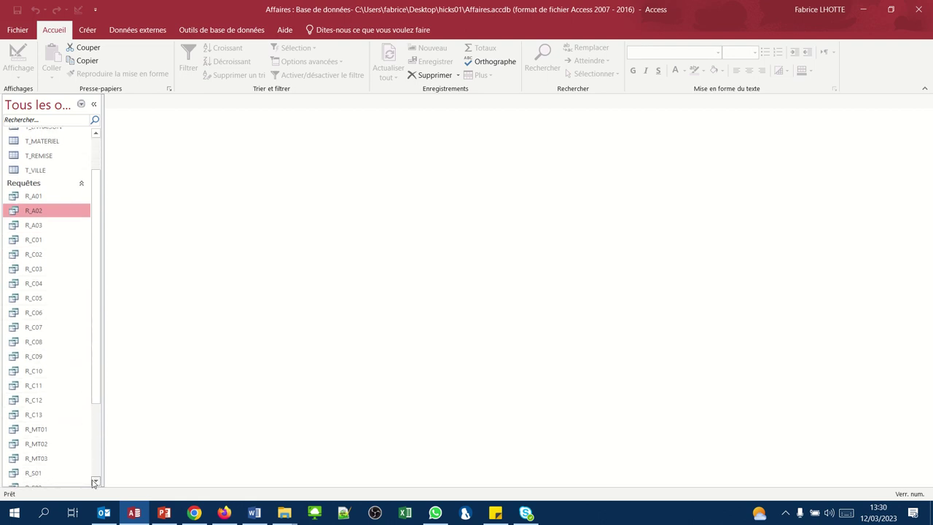
left_click(45, 462)
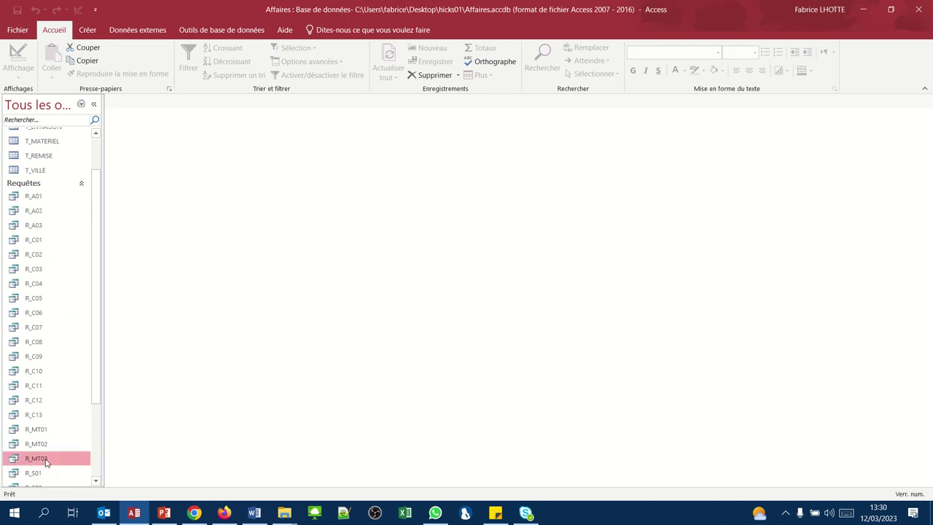
right_click(45, 459)
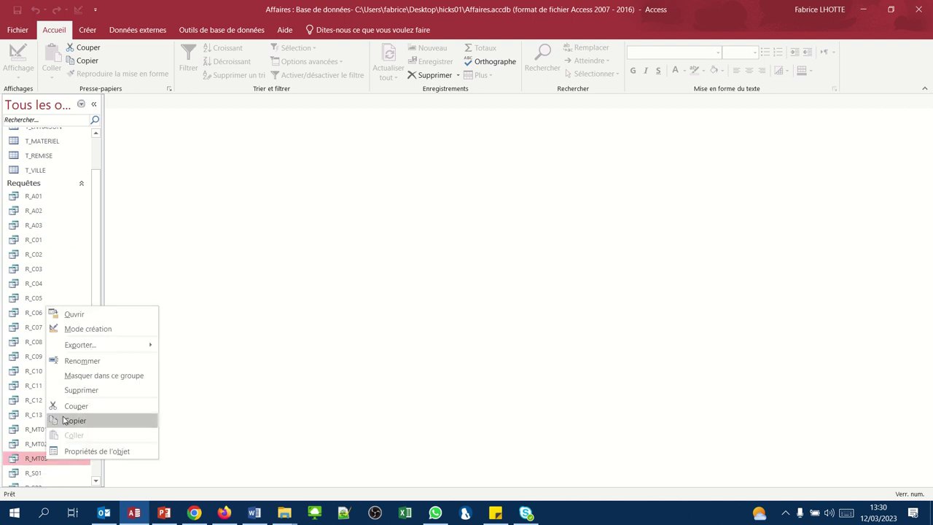
left_click(73, 361)
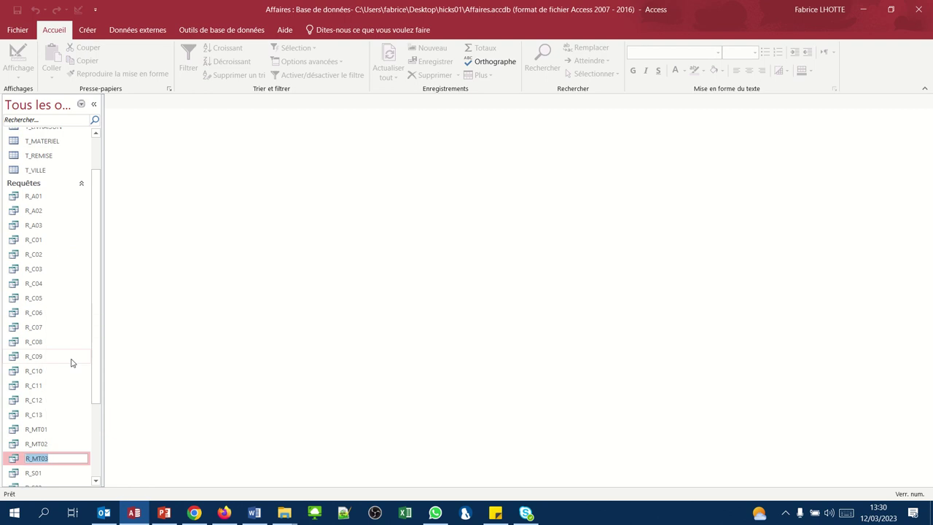
left_click(64, 459)
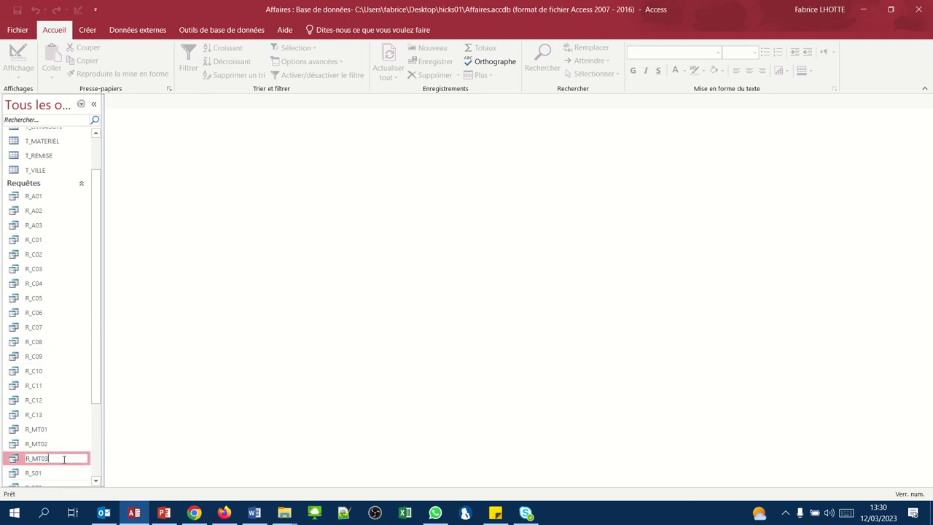
type("a")
key("Return")
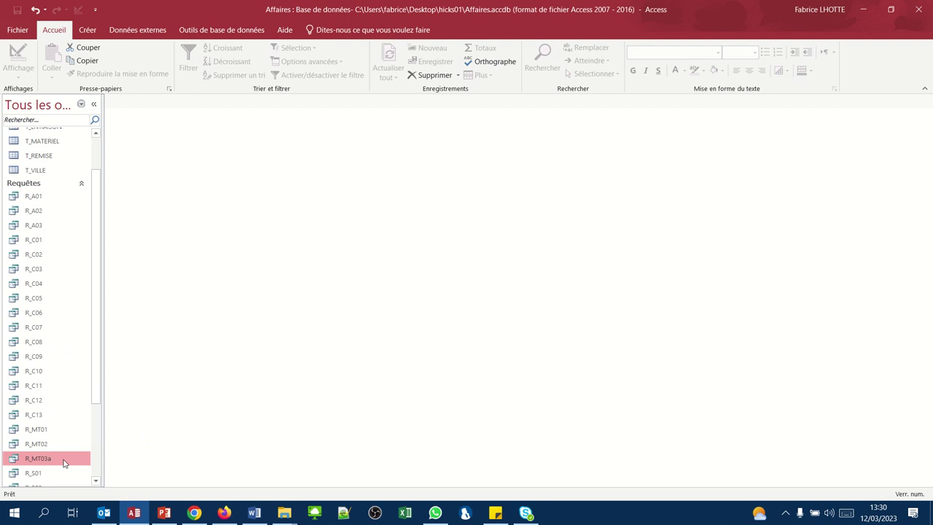
Step: Duplicate the query R_MT03a and name the copy R_MT03b
right_click(64, 462)
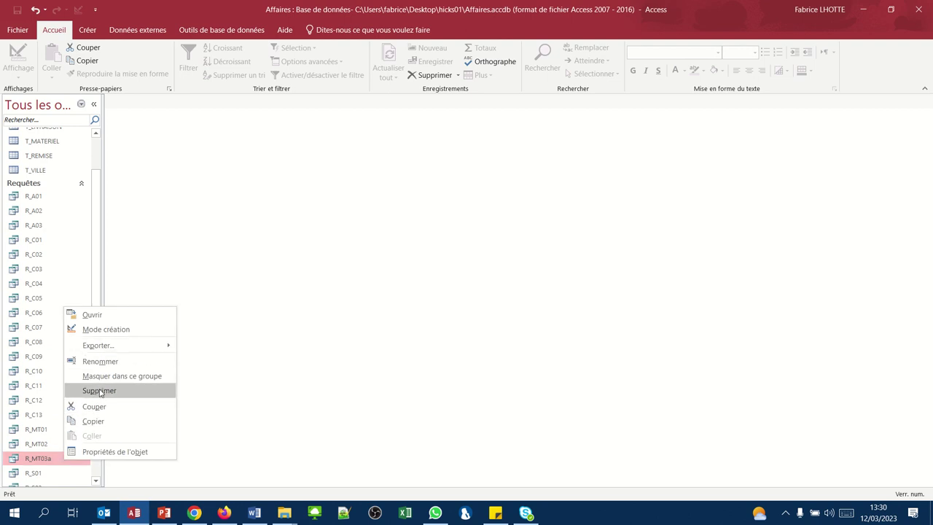
left_click(94, 421)
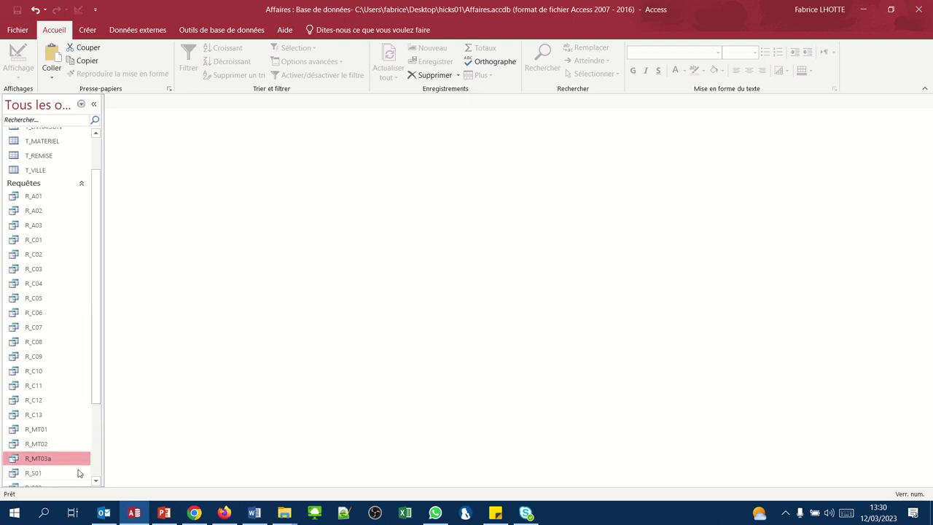
right_click(79, 474)
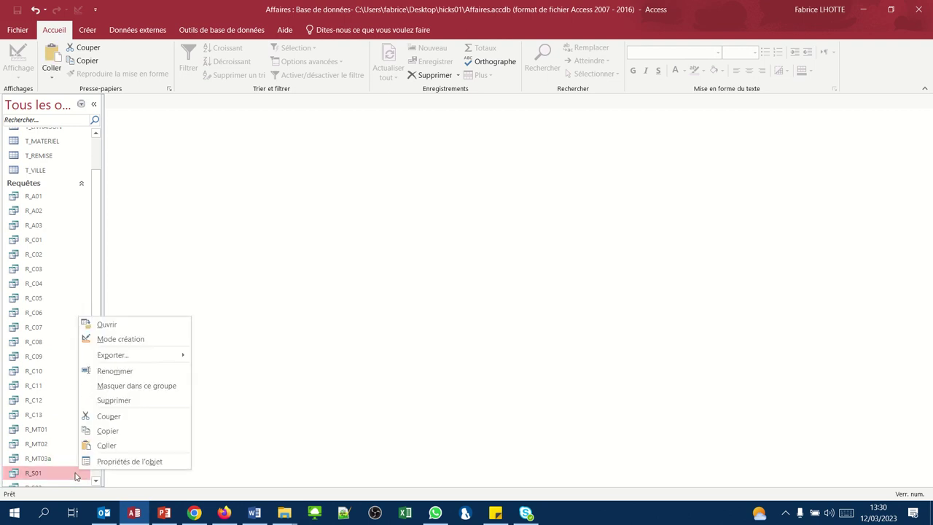
left_click(106, 444)
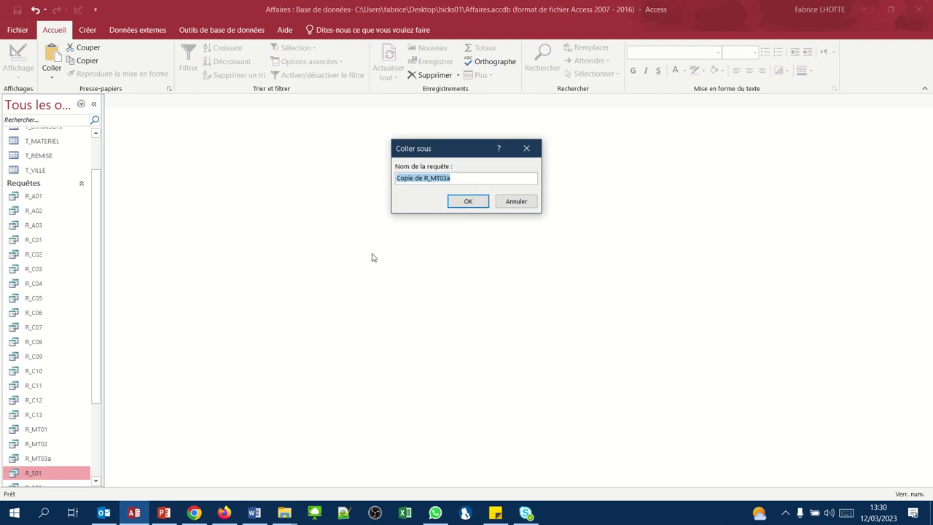
type("R")
key("BackSpace")
key("BackSpace")
type("_MT03b")
key("Return")
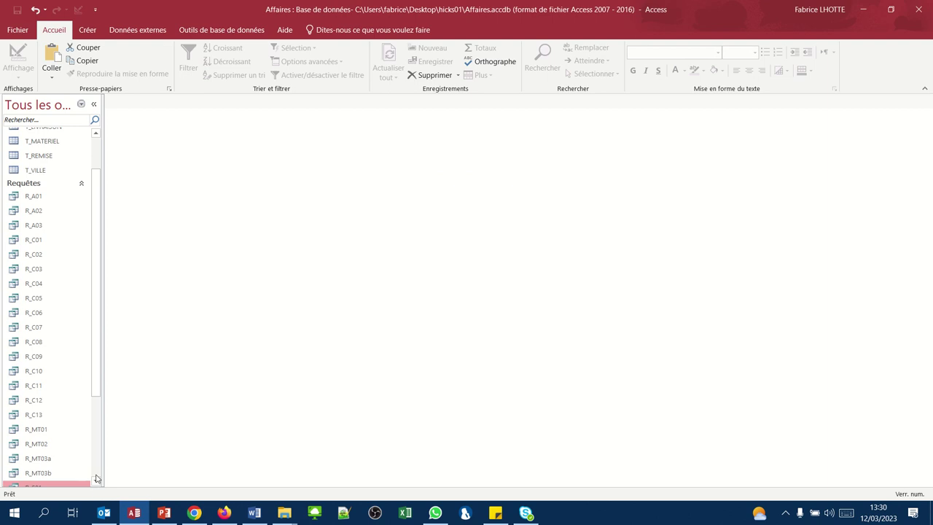
Step: Open the query R_MT03b and switch it to design view
left_click(61, 474)
double_click(61, 474)
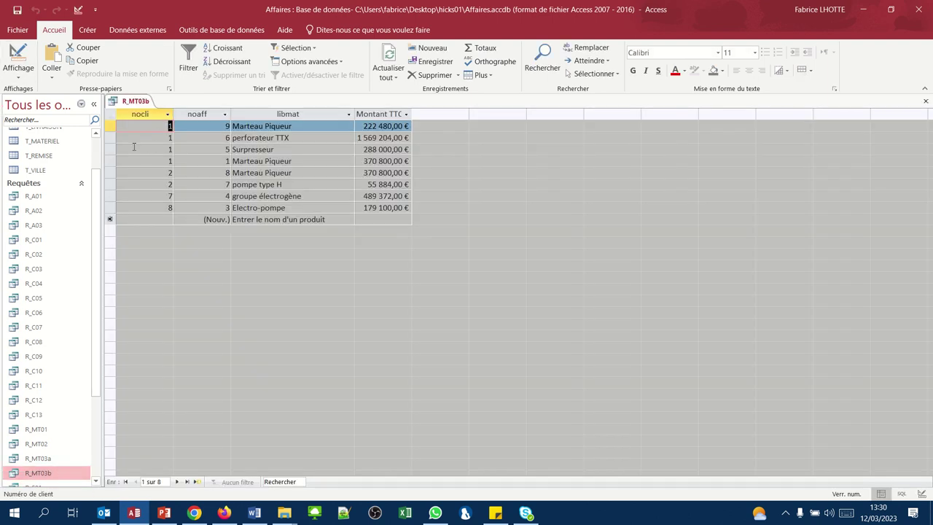
left_click(18, 52)
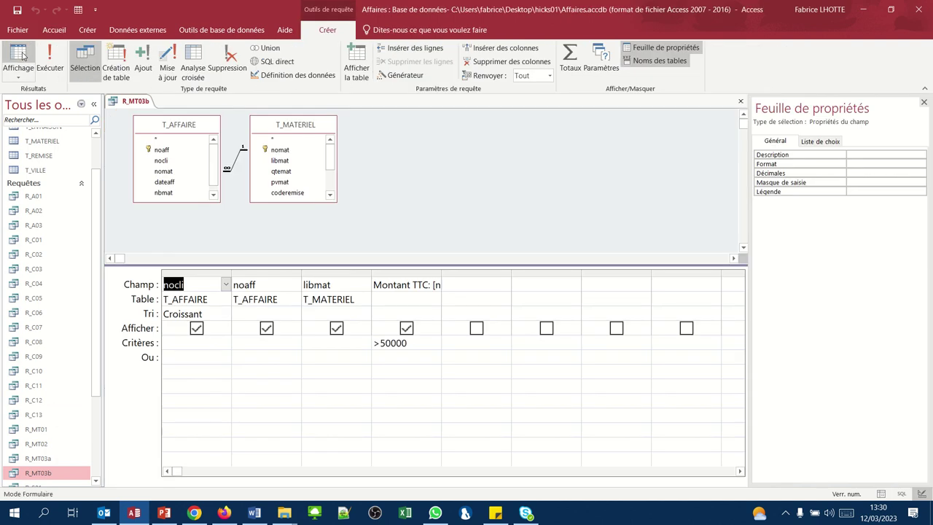
Step: Add the T_CLIENT table to the query and arrange the tables so that T_AFFAIRE sits between T_MATERIEL and T_CLIENT
right_click(427, 160)
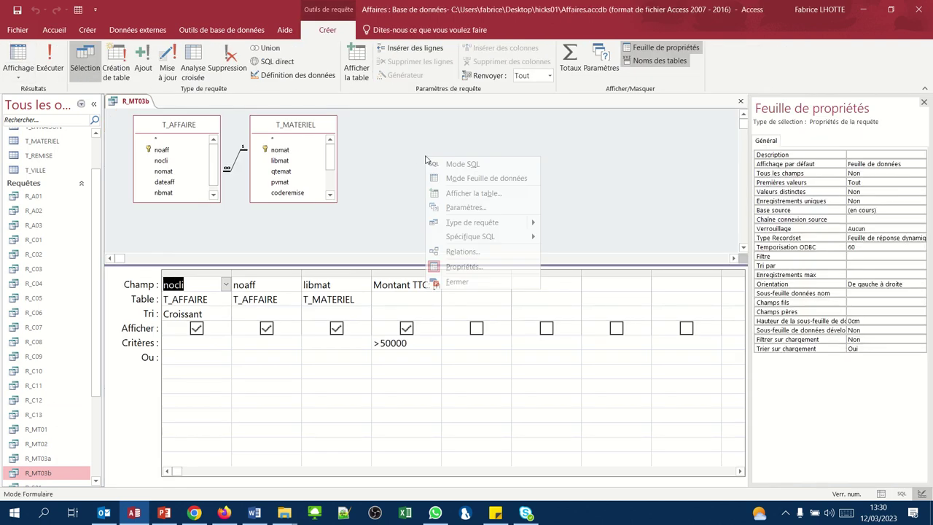
left_click(464, 194)
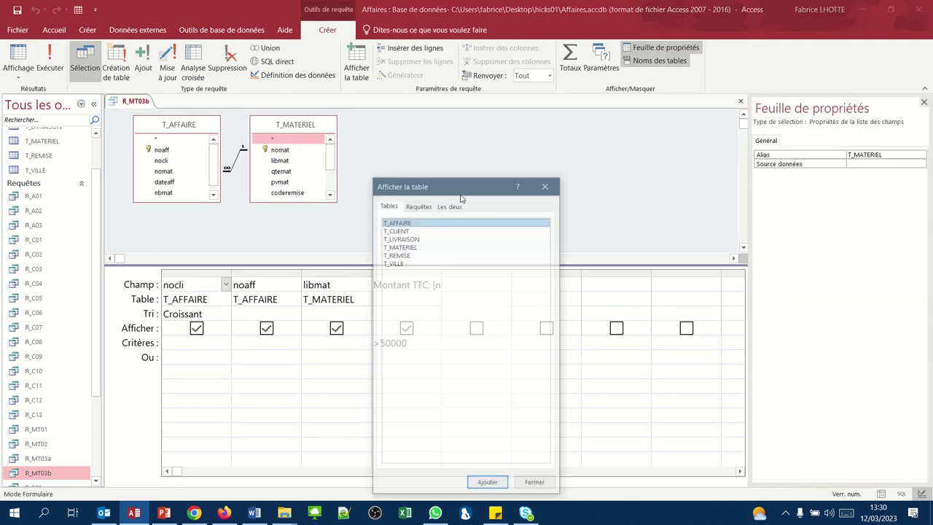
left_click(413, 230)
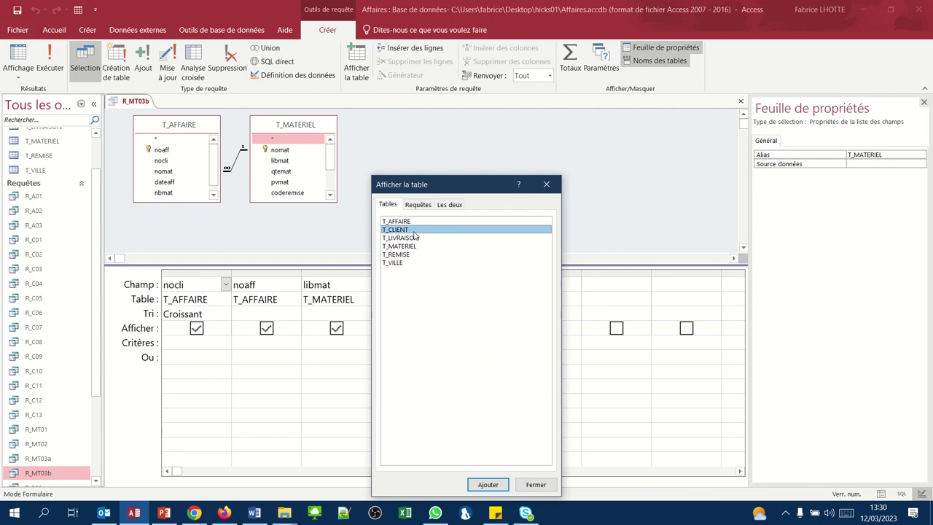
left_click(505, 486)
left_click(528, 484)
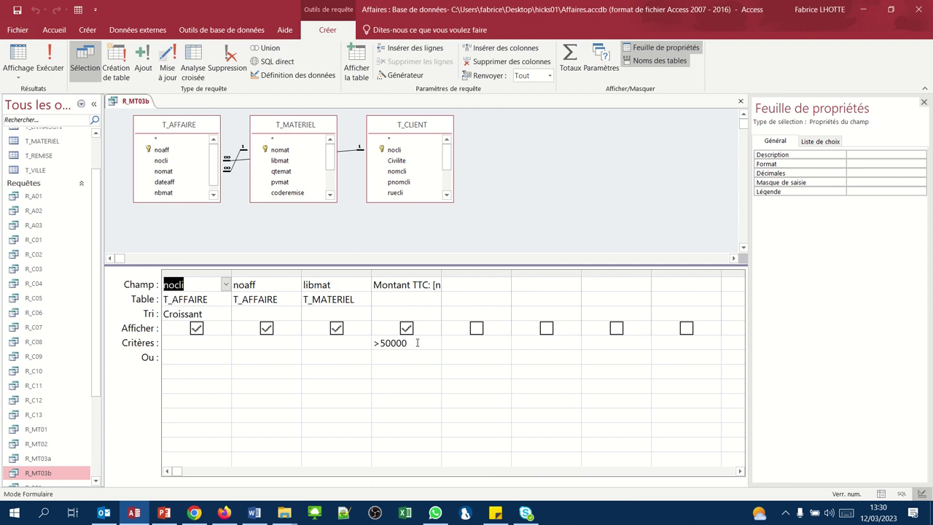
left_click_drag(283, 129, 302, 131)
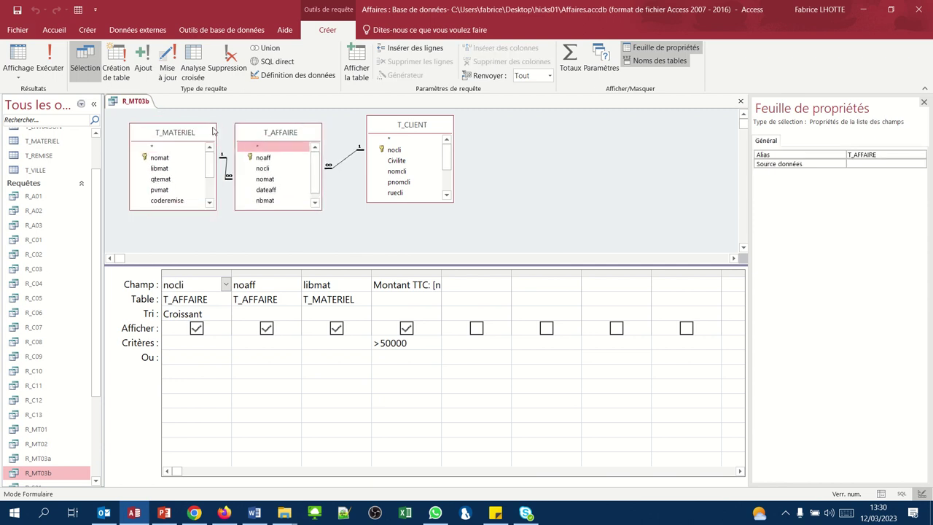
left_click_drag(186, 134, 178, 133)
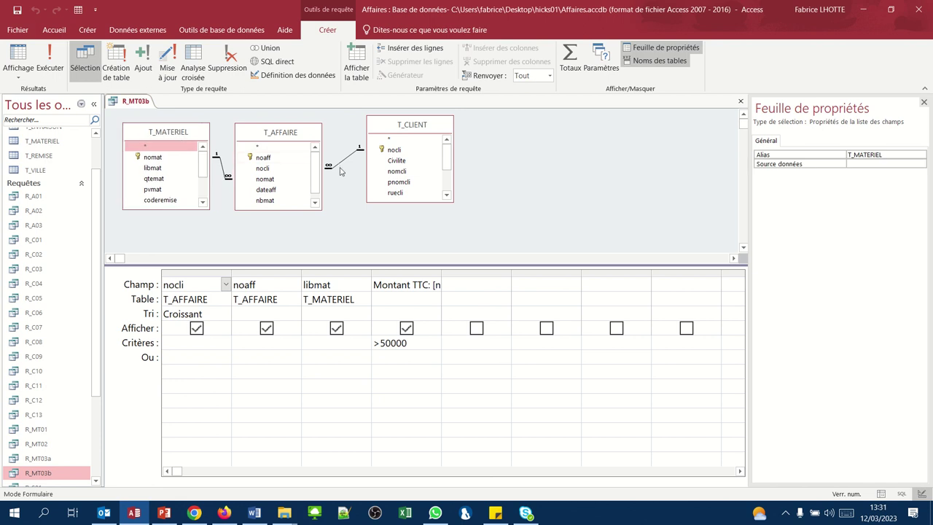
Step: Add the nomcli field of T_CLIENT as the query's first column and delete the nocli column
double_click(408, 172)
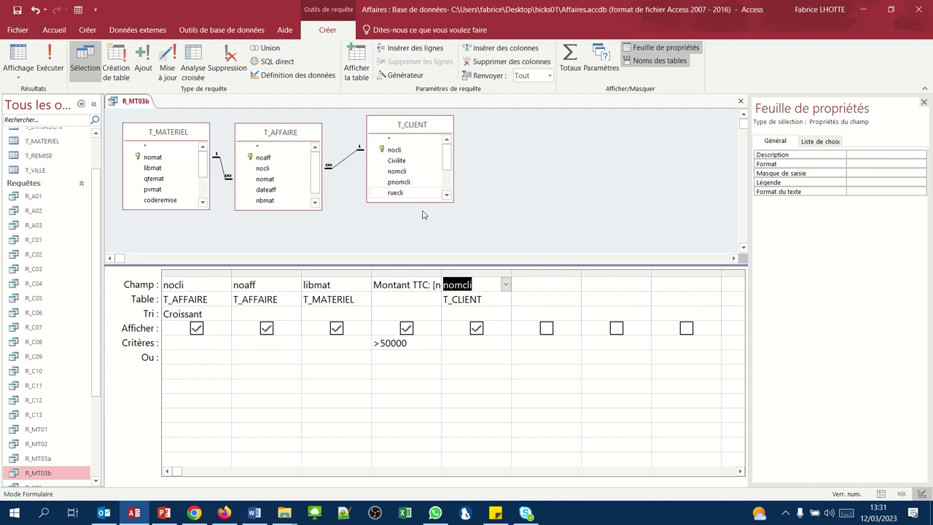
left_click(463, 273)
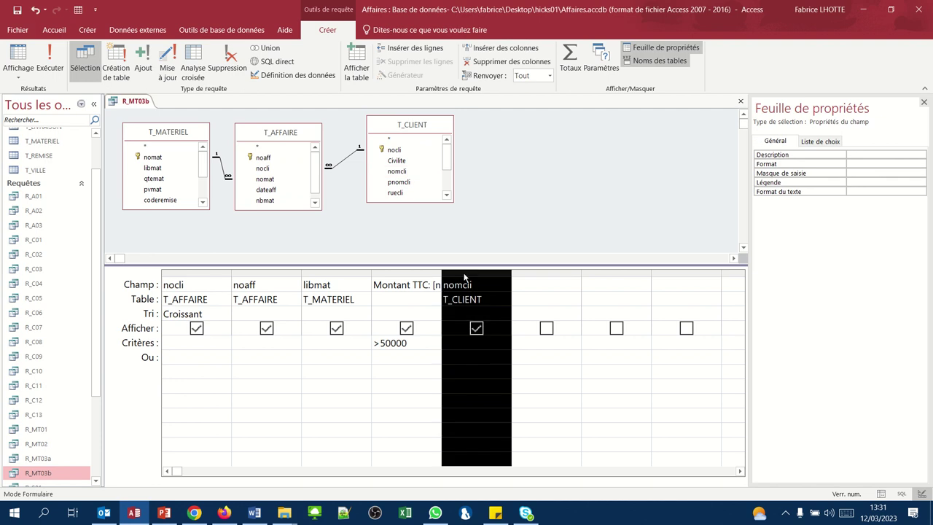
mouse_move(464, 277)
left_mouse_down()
mouse_move(333, 284)
mouse_move(470, 281)
left_mouse_up()
left_click(558, 299)
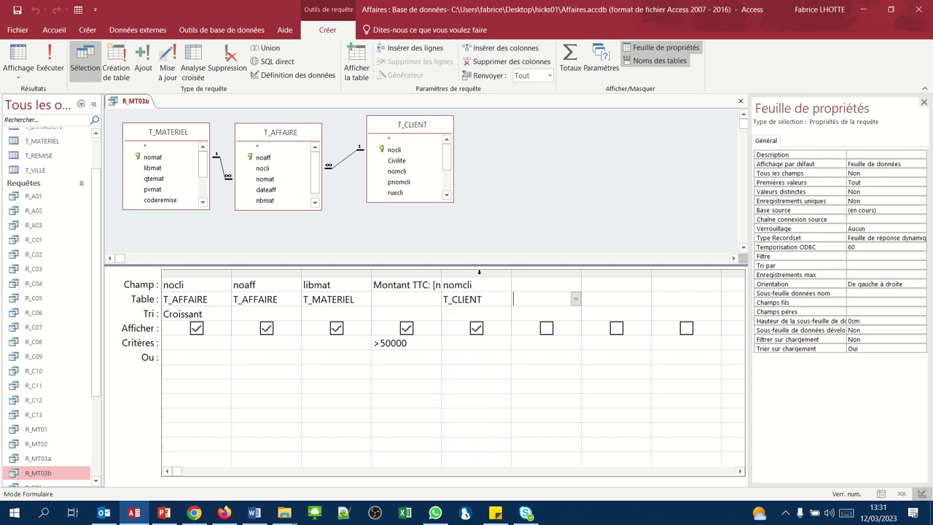
left_click(478, 272)
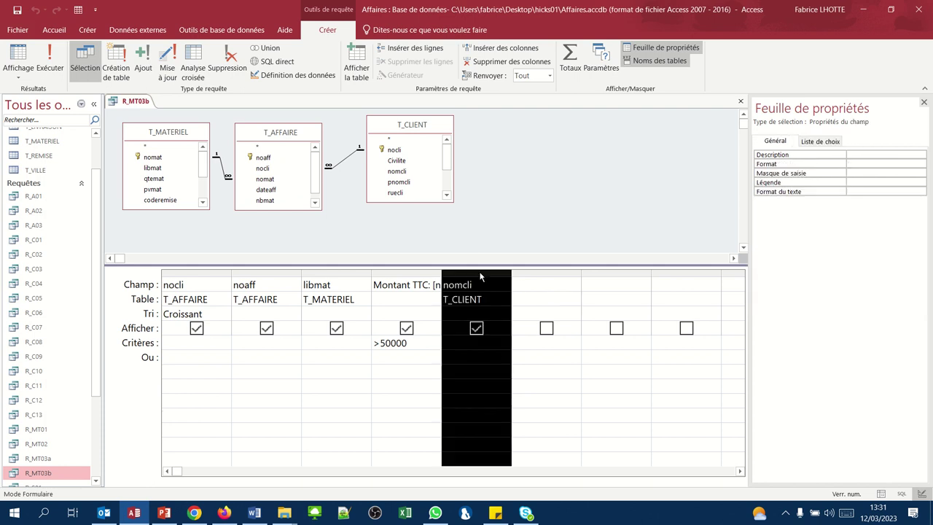
left_click_drag(480, 275, 210, 306)
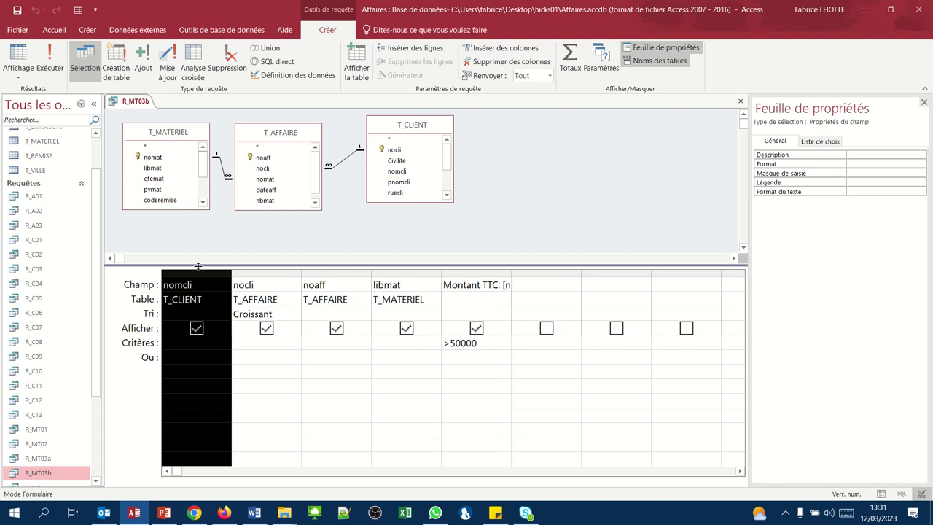
left_click(255, 273)
key("Delete")
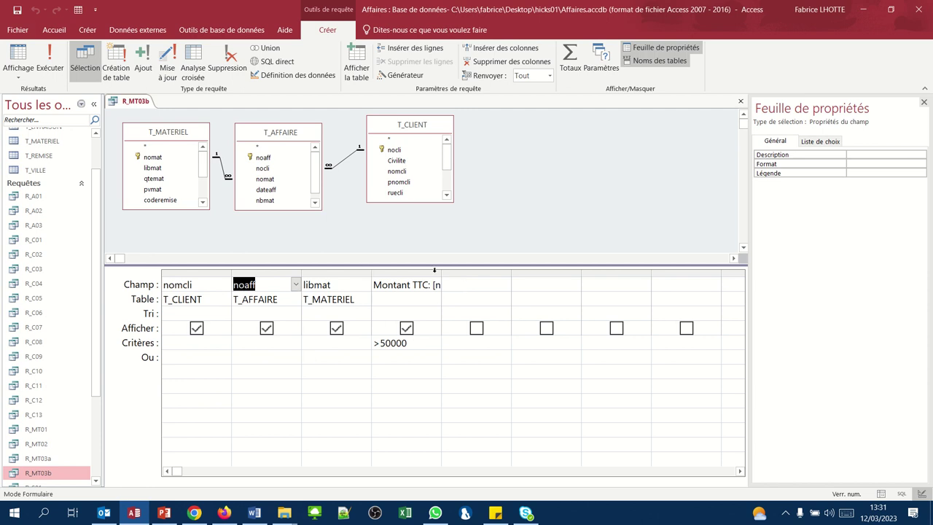
Step: Widen the Montant TTC column to fit its full expression and show the query's results
left_click_drag(439, 273, 547, 271)
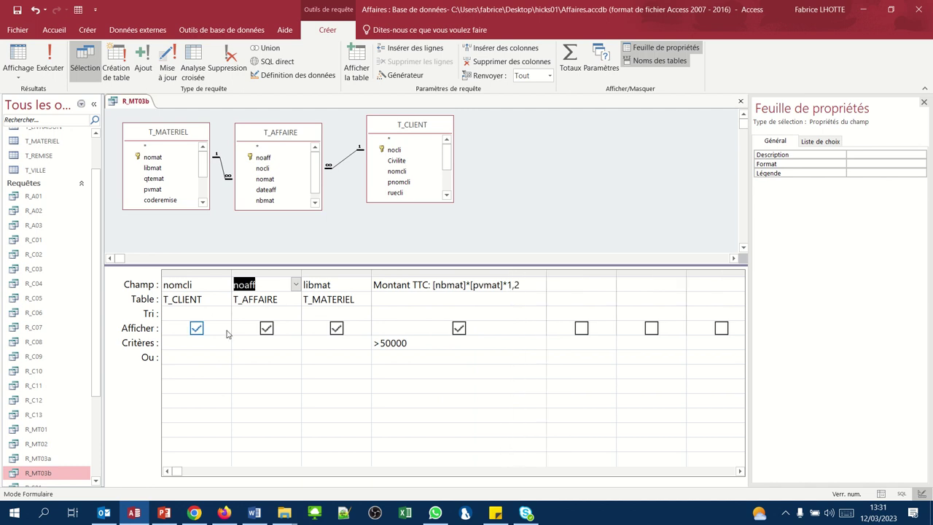
left_click(17, 54)
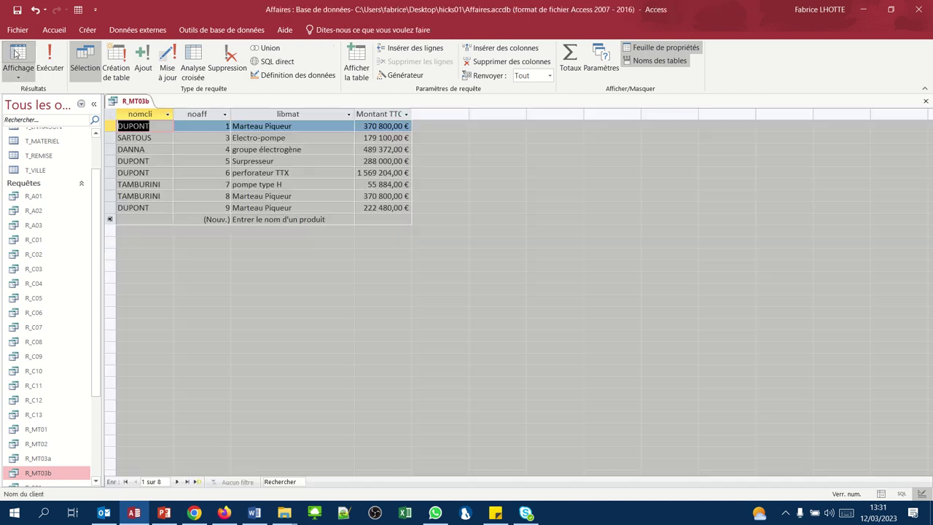